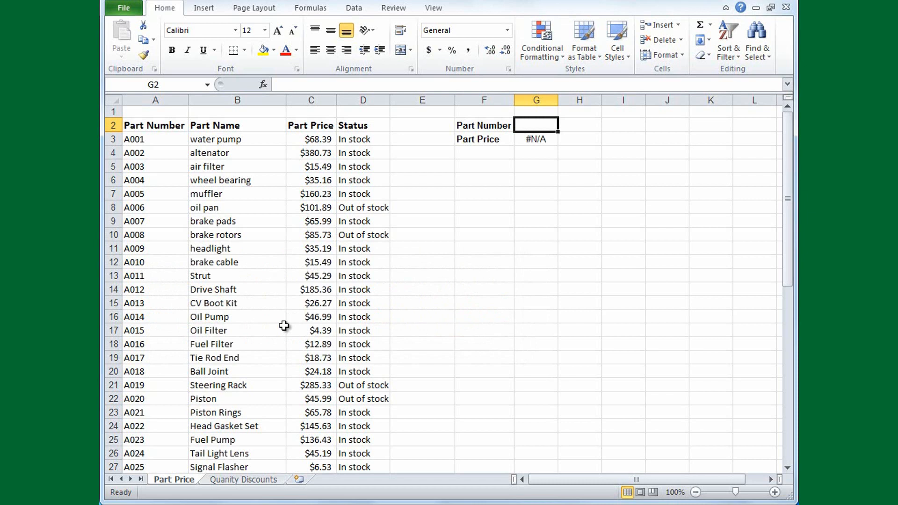
Examine the price in part A015's row and the lookup formula in the Part Price cell G3
left_click(136, 330)
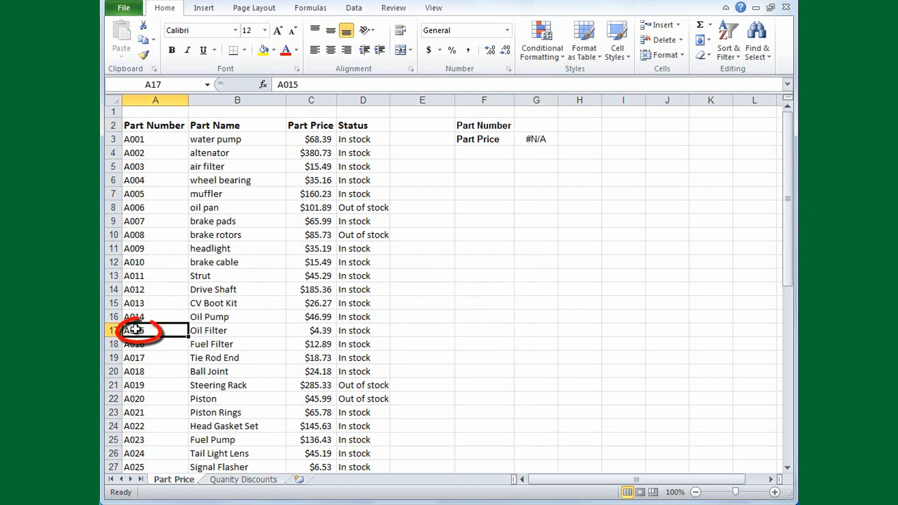
left_click(319, 333)
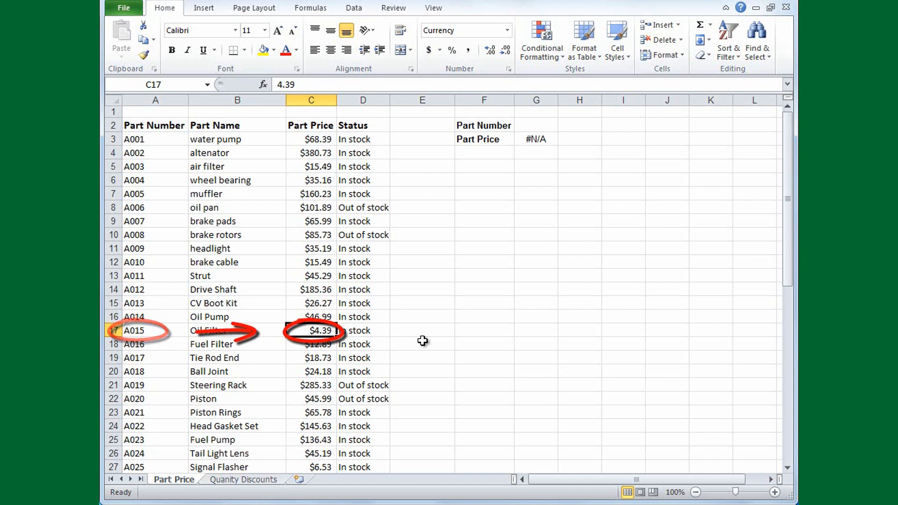
left_click(534, 139)
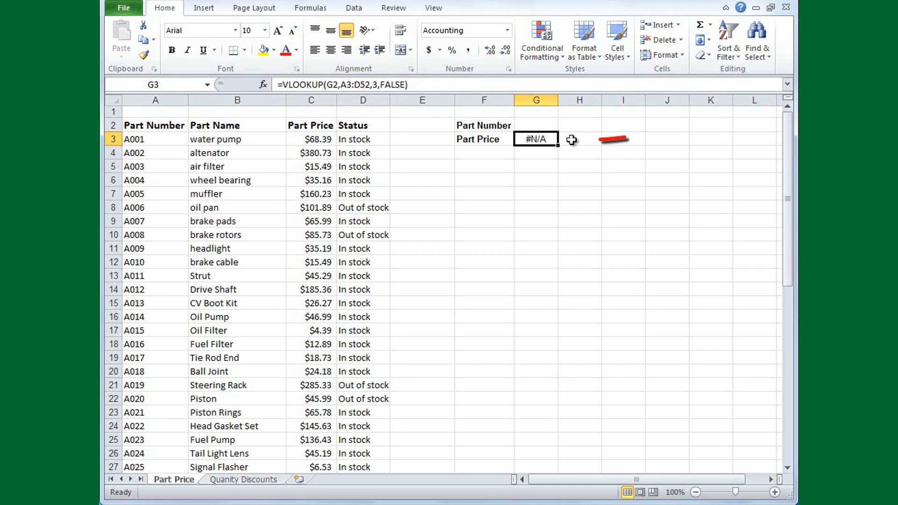
Enter A029 as the part number to look up in cell G2
left_click(532, 124)
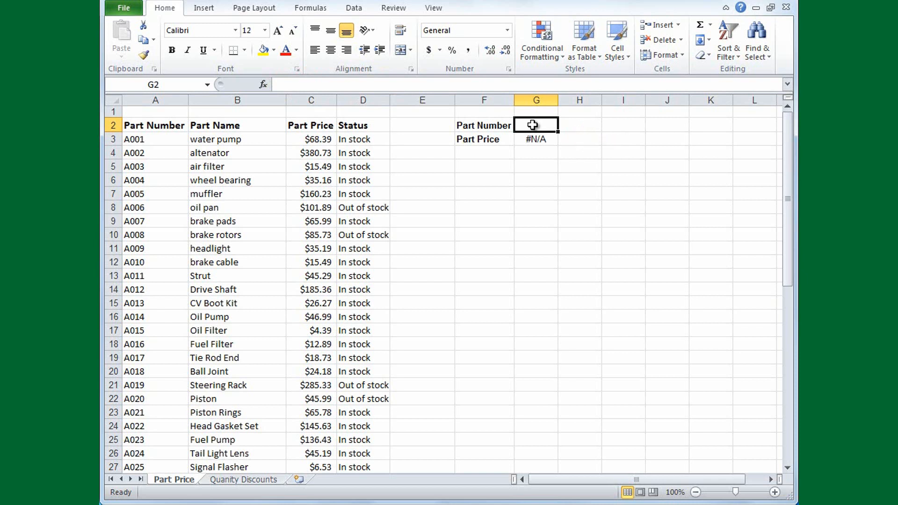
type("A029")
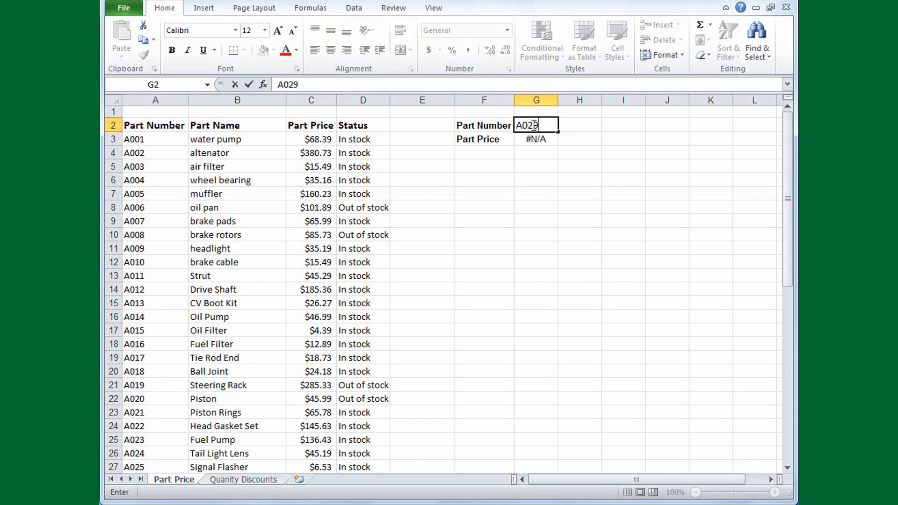
key("Return")
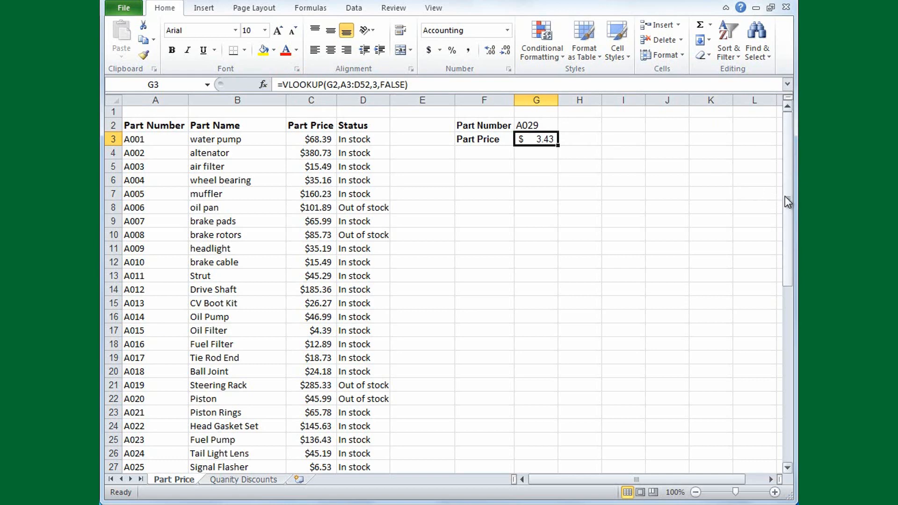
Find part A029 in the parts list and check its price in the same row
left_click_drag(785, 196, 787, 222)
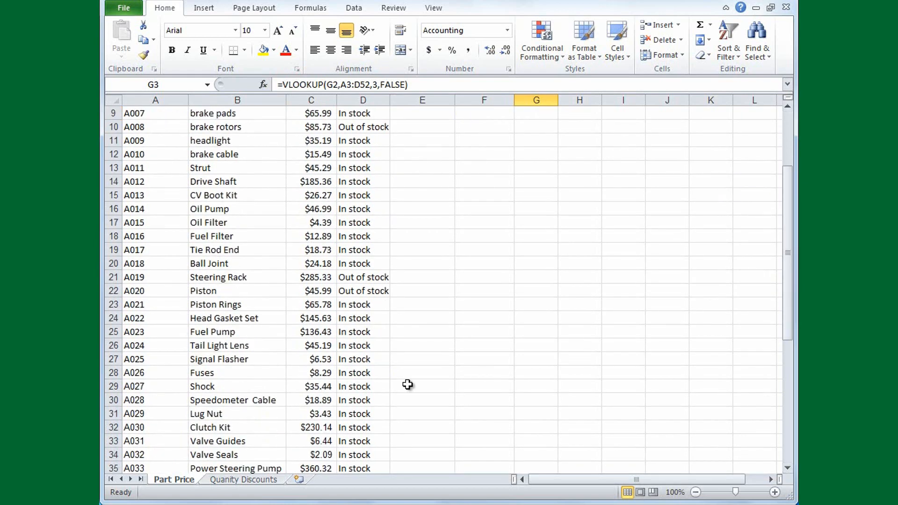
left_click(147, 415)
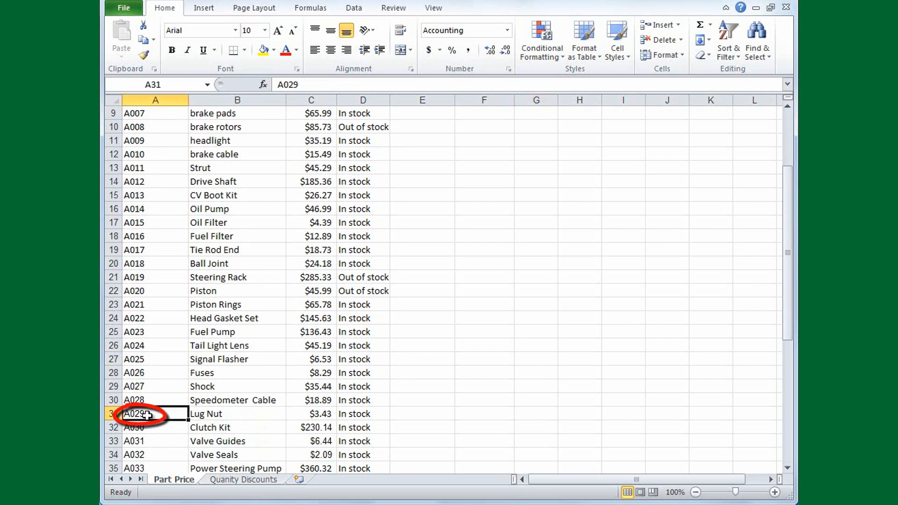
left_click(316, 416)
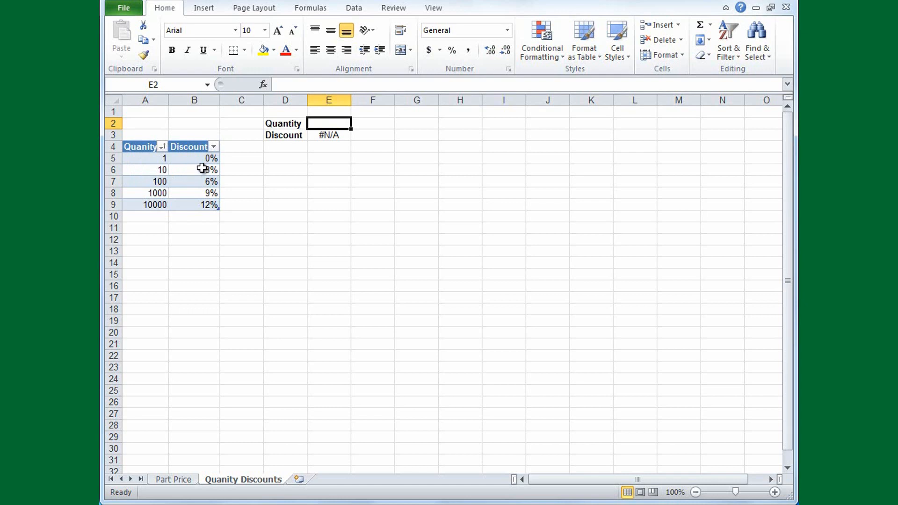
Check the Discount formula in cell E3 of the Quanity Discounts sheet and enter a Quantity of 1001 in E2
left_click(331, 136)
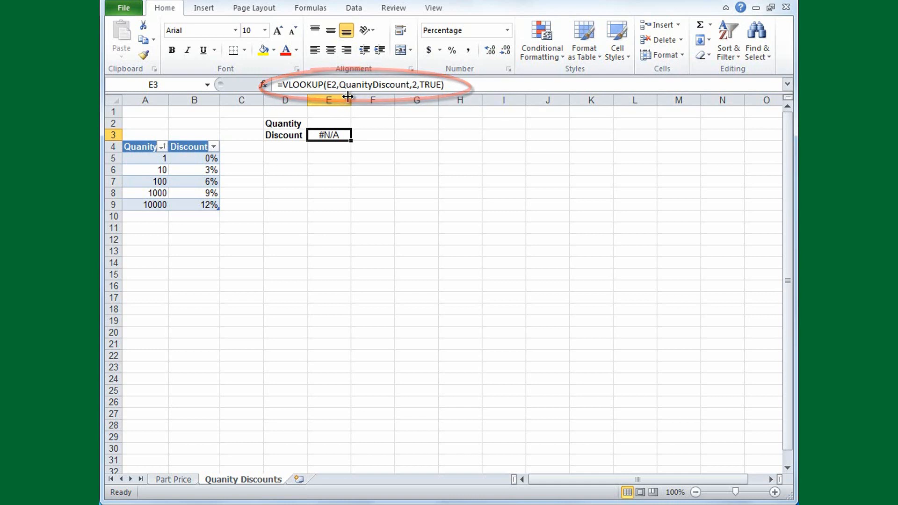
left_click(334, 122)
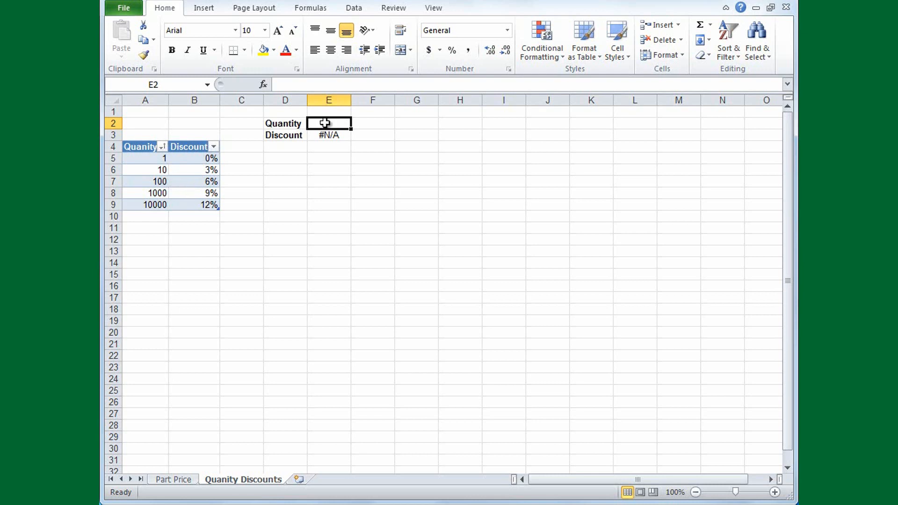
type("1001")
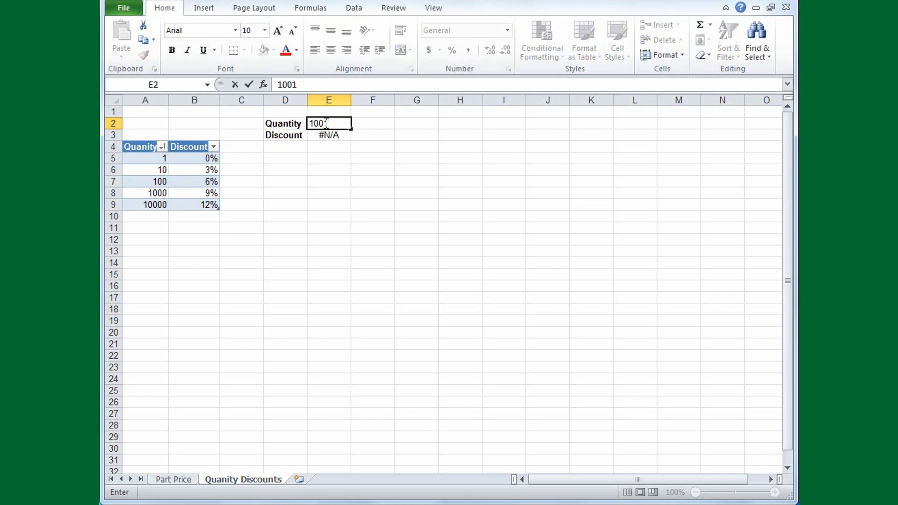
key("Return")
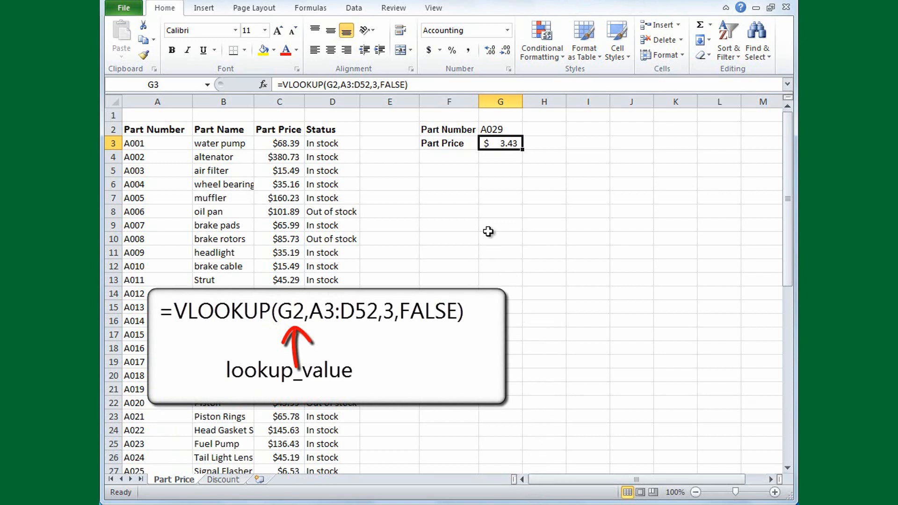
Change the part number to look up in cell G2 to A003
left_click(495, 129)
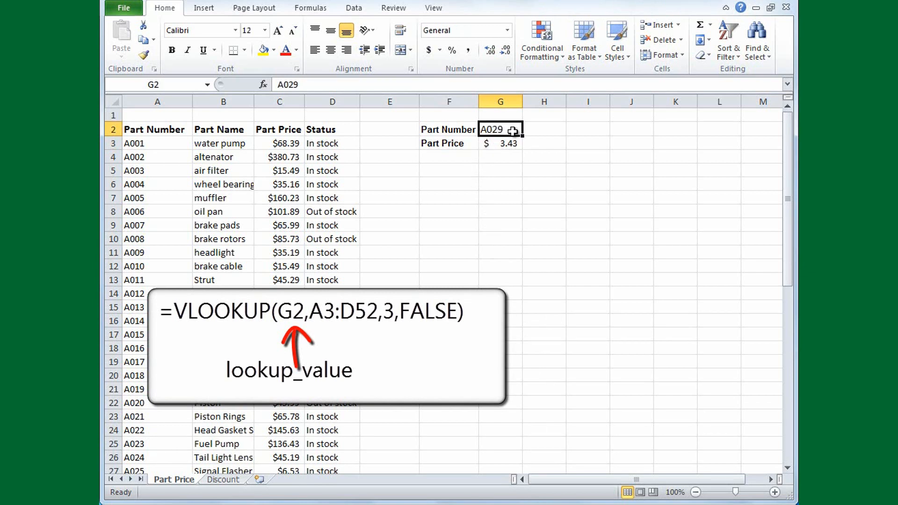
type("A003")
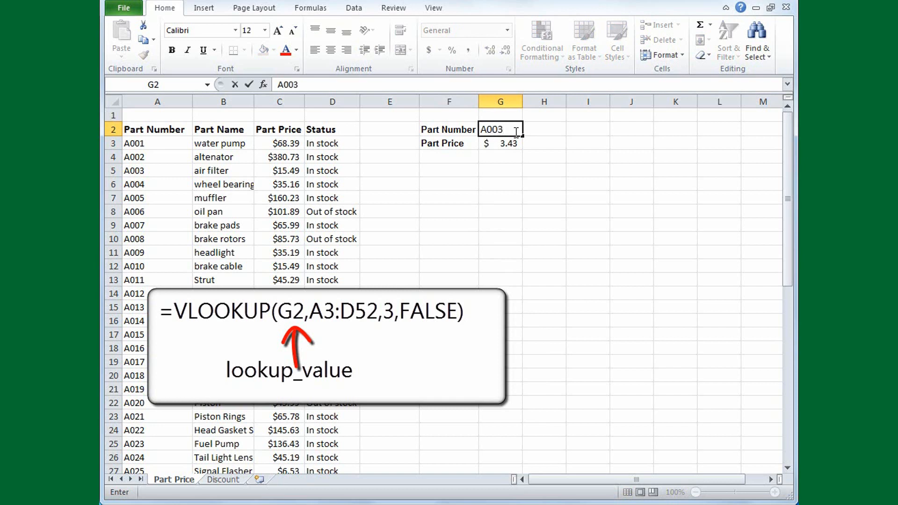
key("Return")
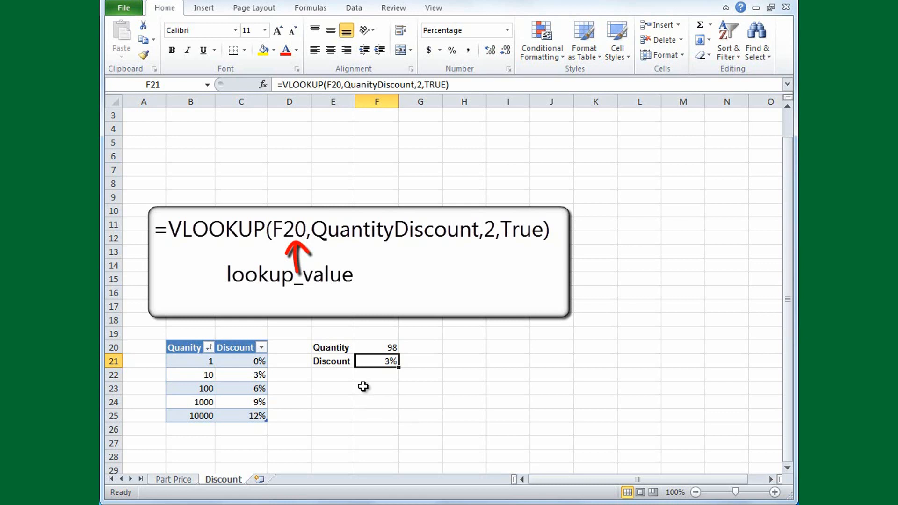
Set the Quantity in cell F20 of the Discount sheet to 1045
left_click(375, 345)
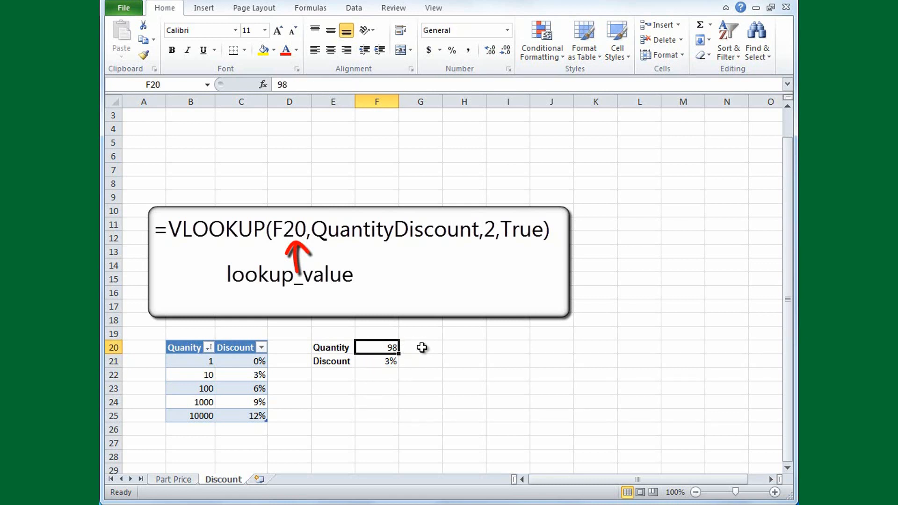
type("1045")
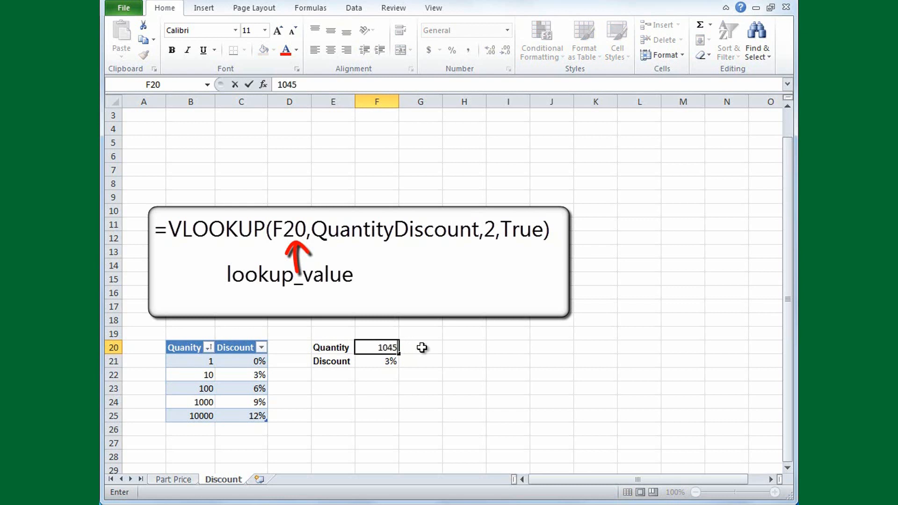
key("Return")
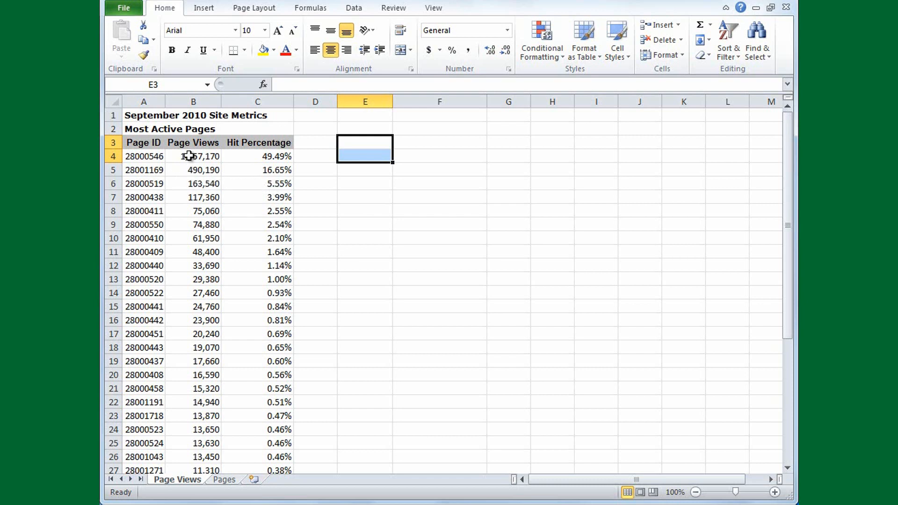
Compare the Page Views and Pages sheets, and examine the extent of the Pages lookup table from A2 to B39
left_click(224, 480)
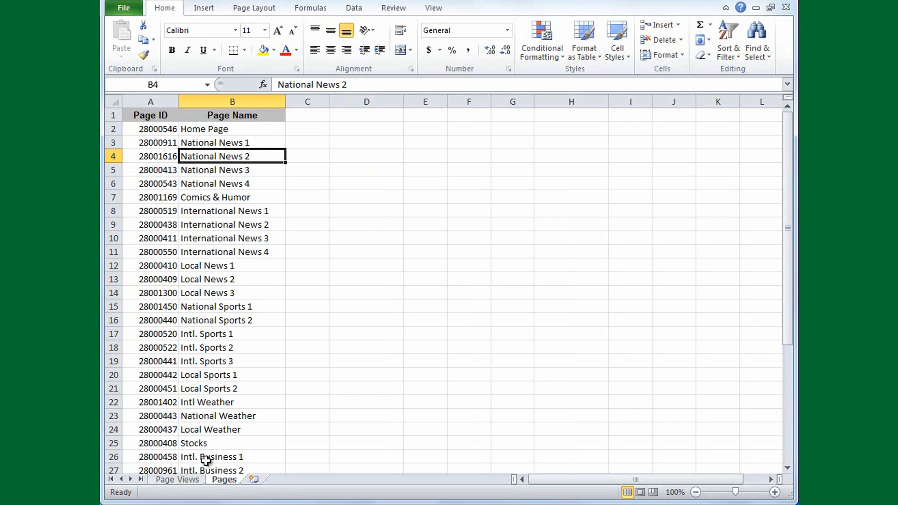
left_click(196, 481)
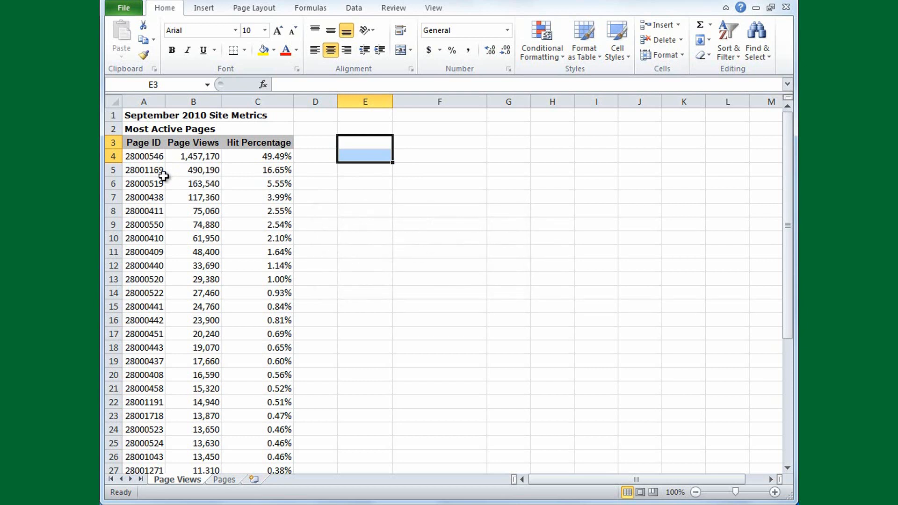
left_click(224, 479)
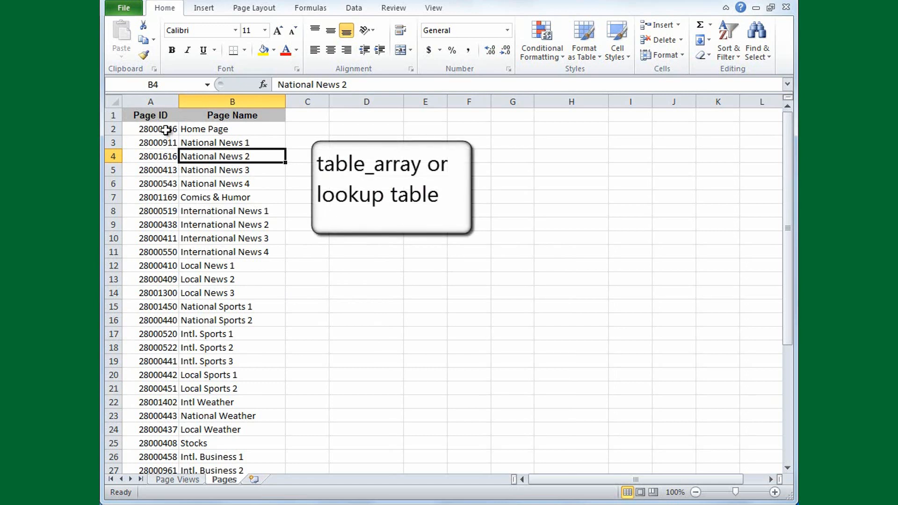
left_click(166, 130)
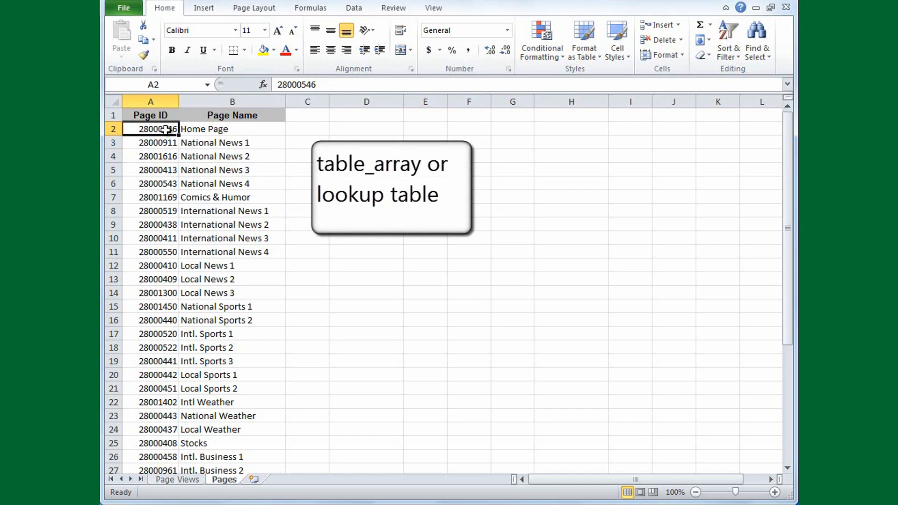
left_click_drag(786, 226, 788, 412)
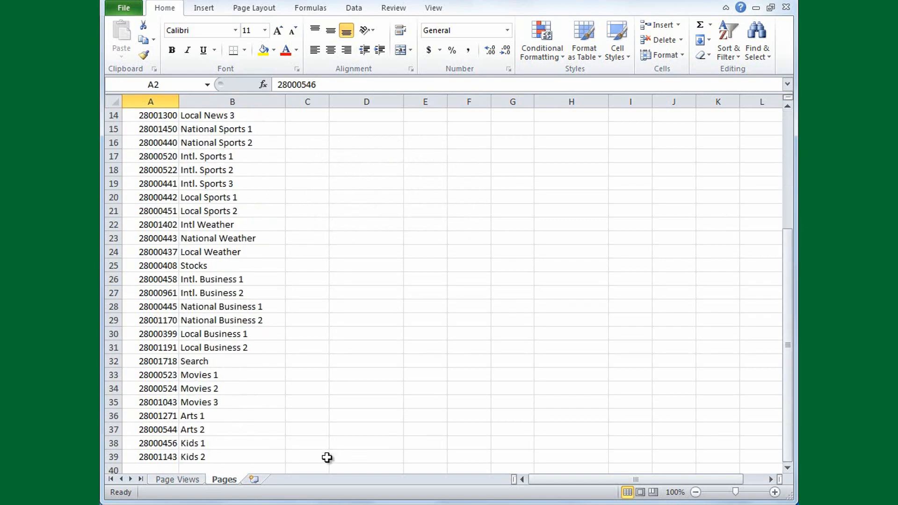
left_click(259, 465)
left_click(257, 459)
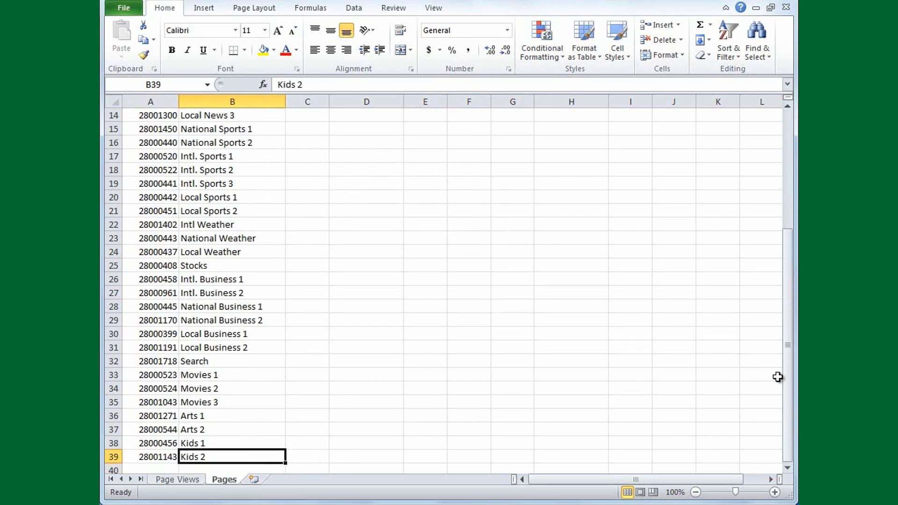
left_click_drag(786, 376, 788, 236)
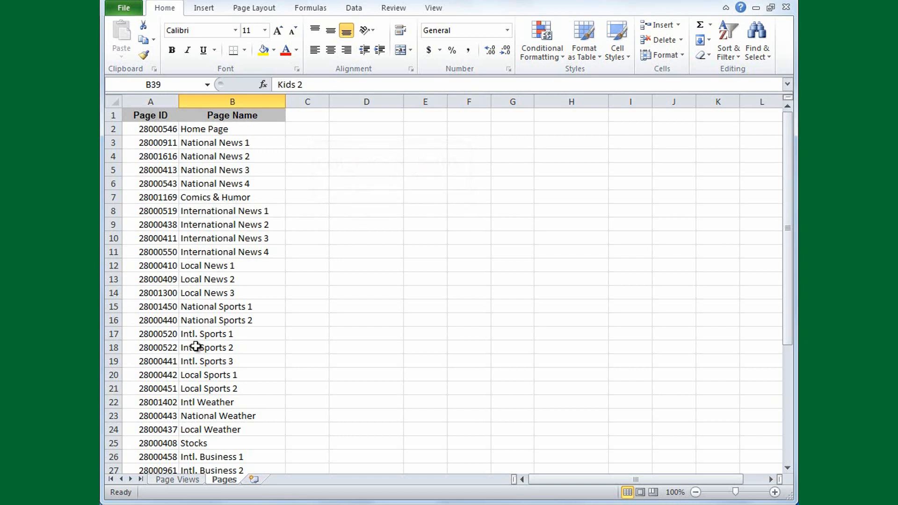
Insert a VLOOKUP function in cell F4 of the Page Views sheet, using F3 as its lookup value
left_click(177, 479)
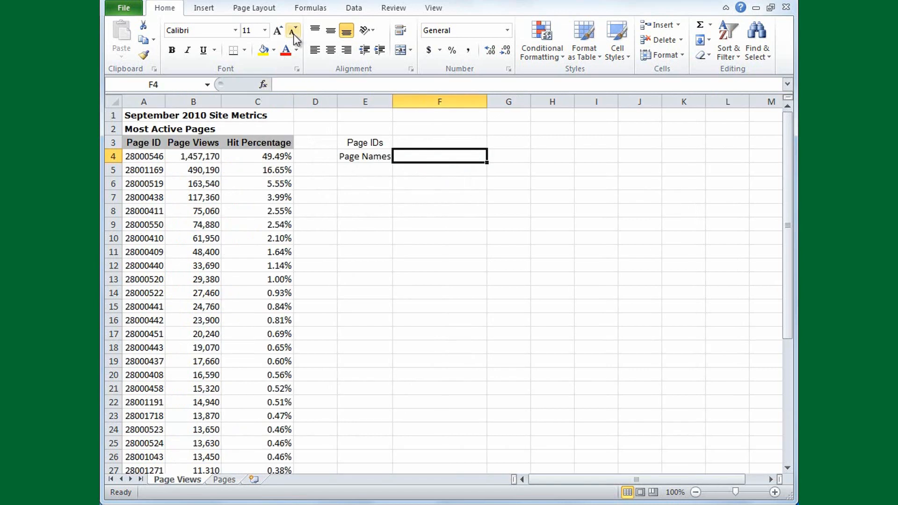
left_click(313, 8)
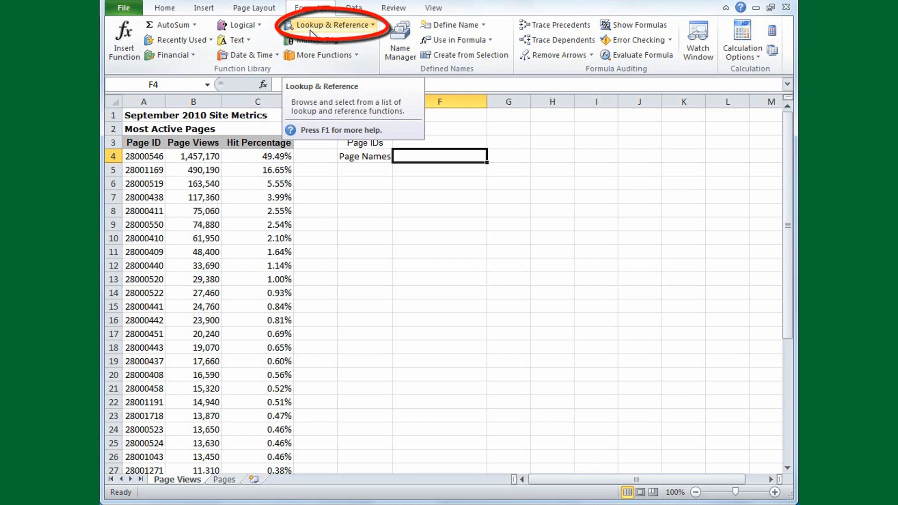
left_click(373, 28)
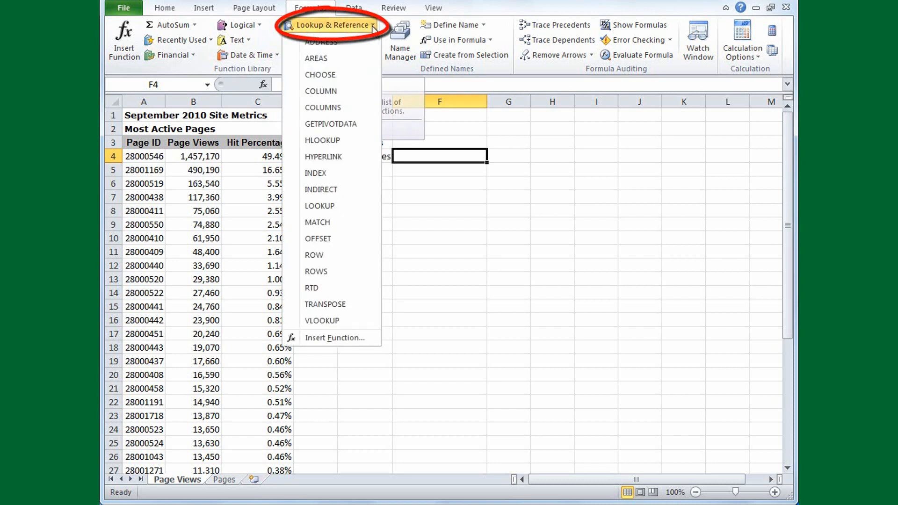
left_click(325, 321)
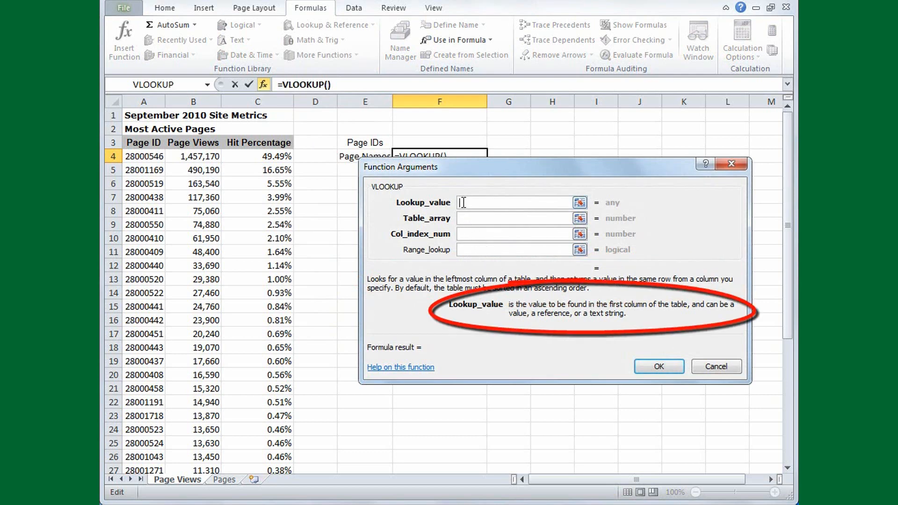
left_click(438, 141)
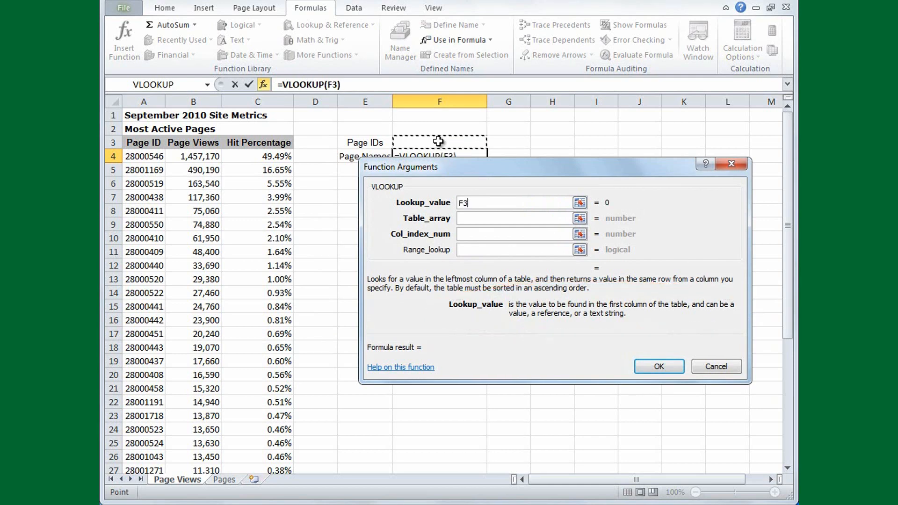
Set the VLOOKUP table array to Pages!A2:B39
left_click(464, 218)
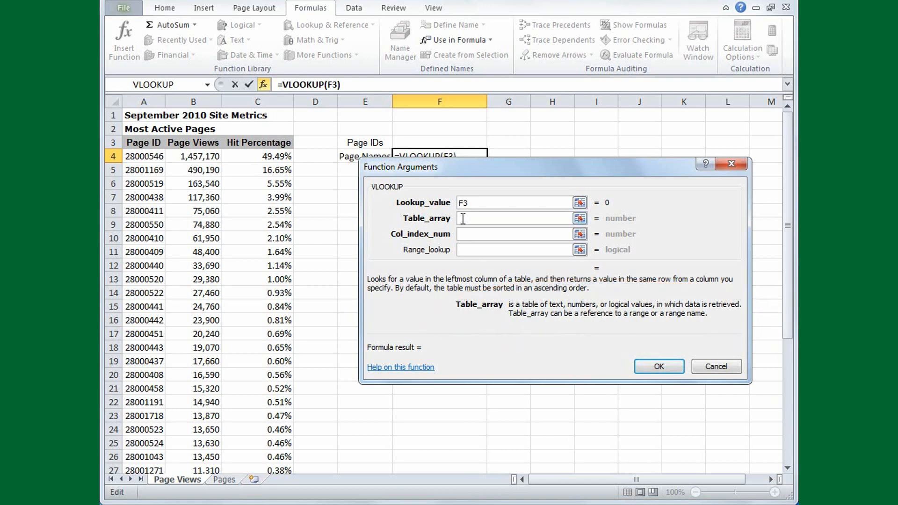
type("Pages")
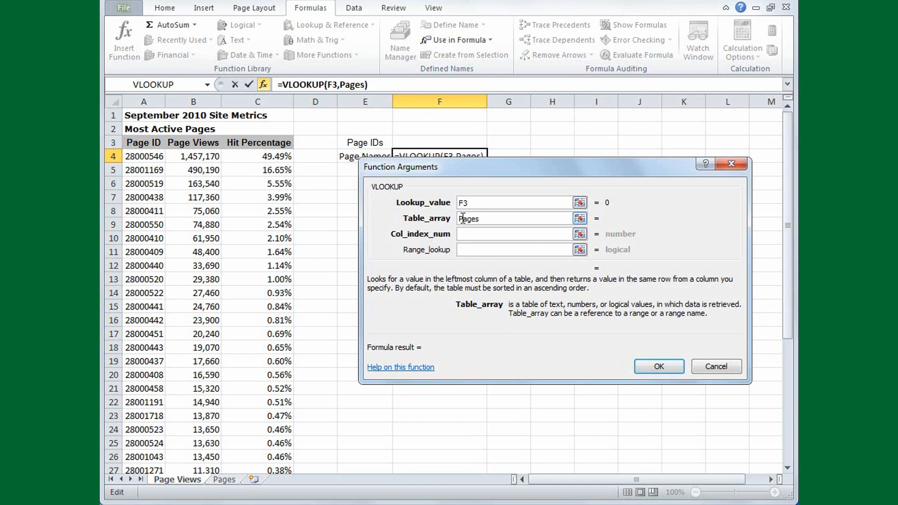
type("!A2:")
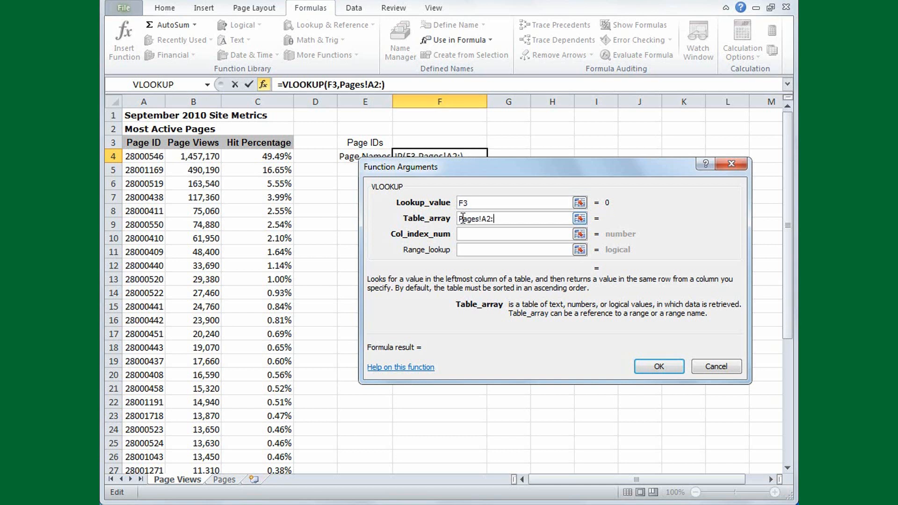
type("B39")
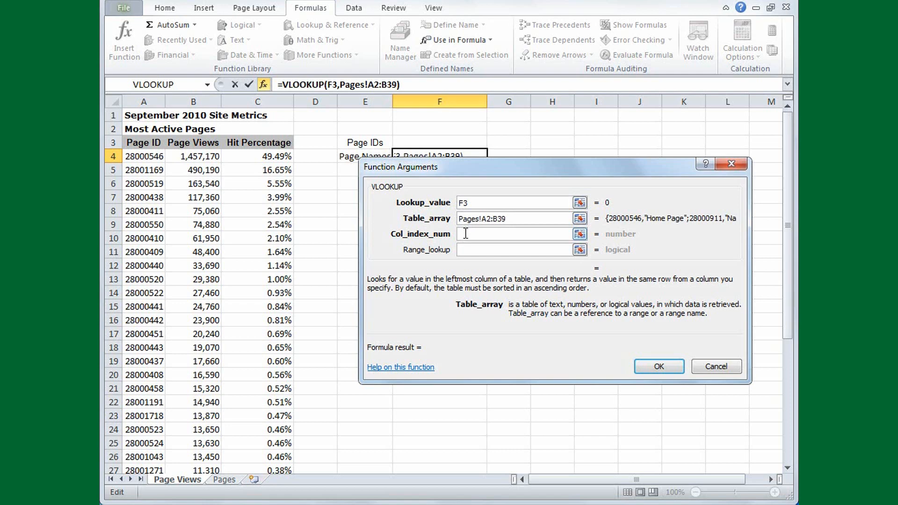
Complete the VLOOKUP in F4 with column index number 2 and range lookup FALSE for an exact match
left_click(466, 233)
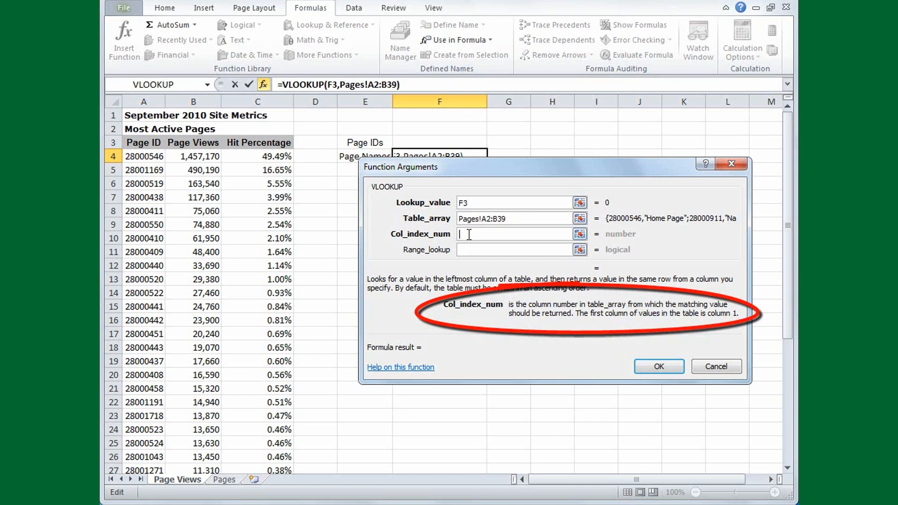
type("2")
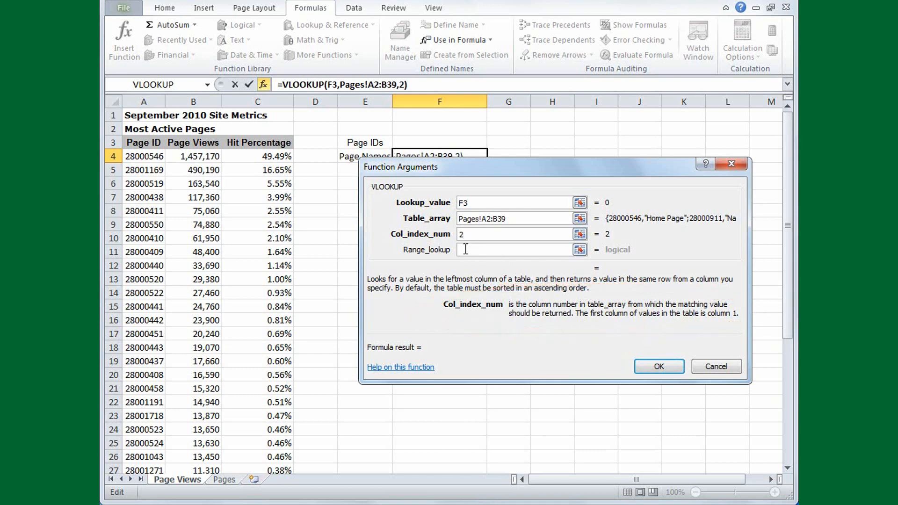
left_click(466, 250)
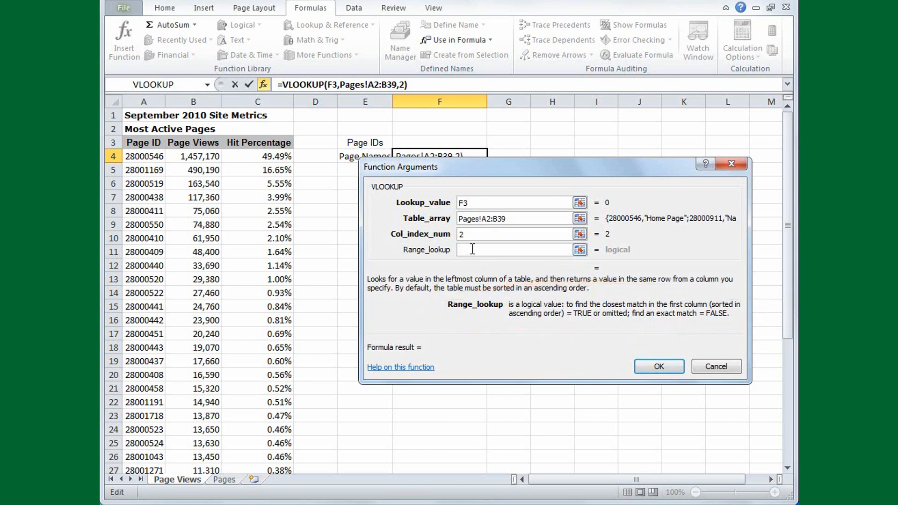
type("FALSE")
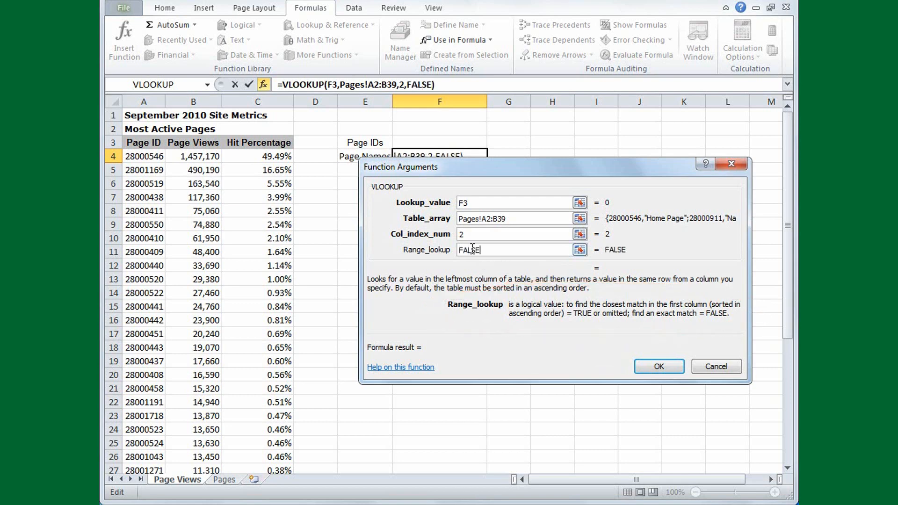
left_click(655, 367)
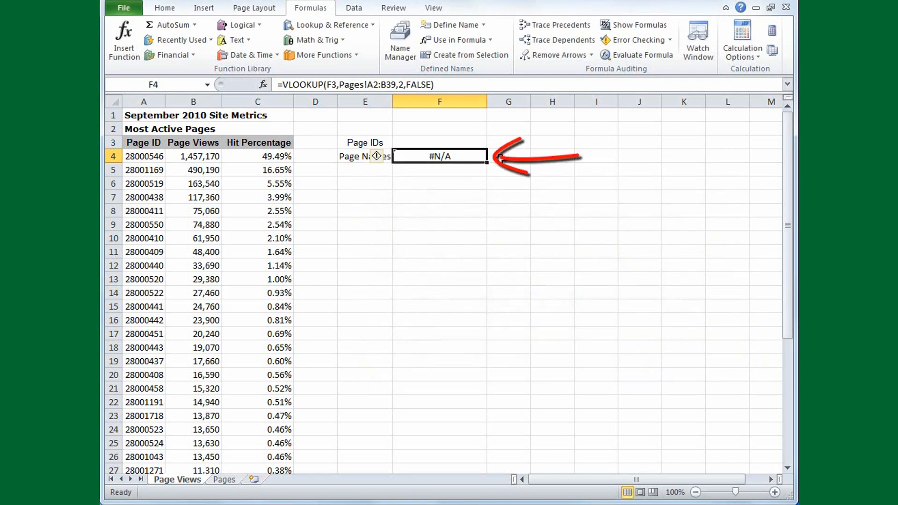
Copy the page ID 28001169 from cell A5 into the Page IDs lookup cell F3
left_click(445, 140)
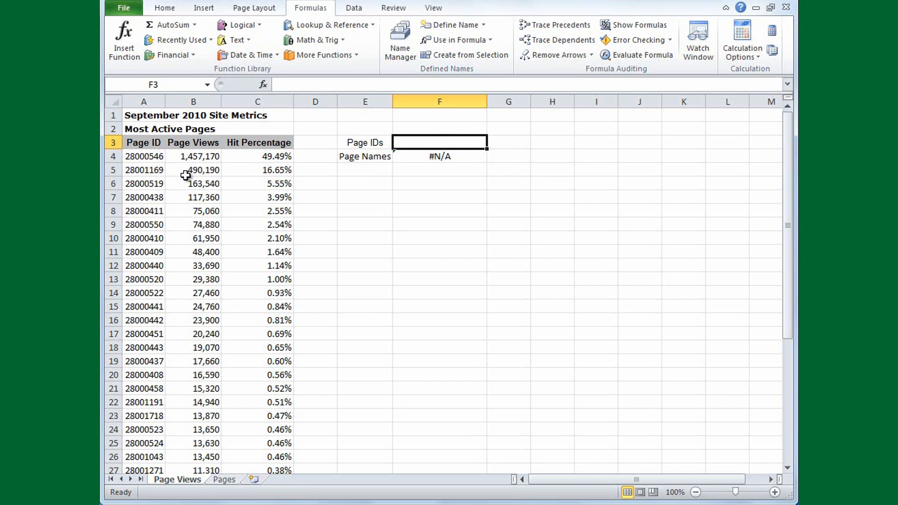
left_click(156, 171)
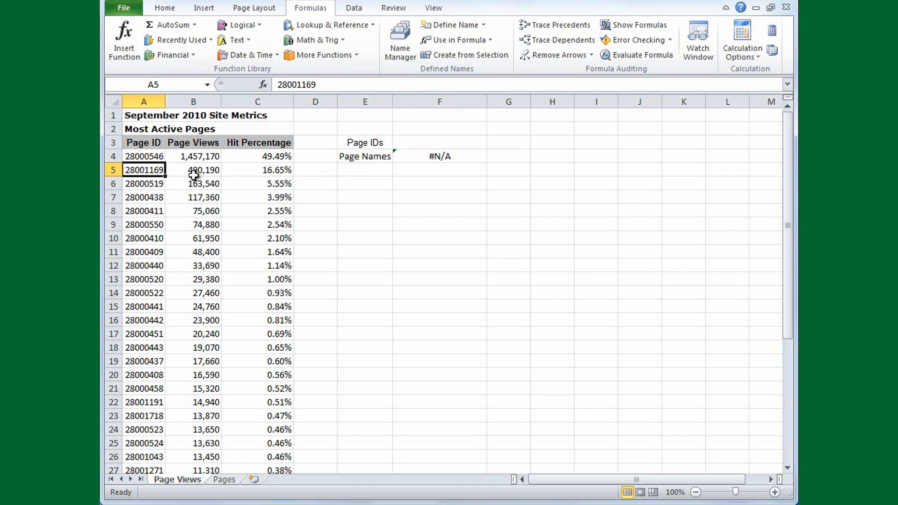
key("ctrl+c")
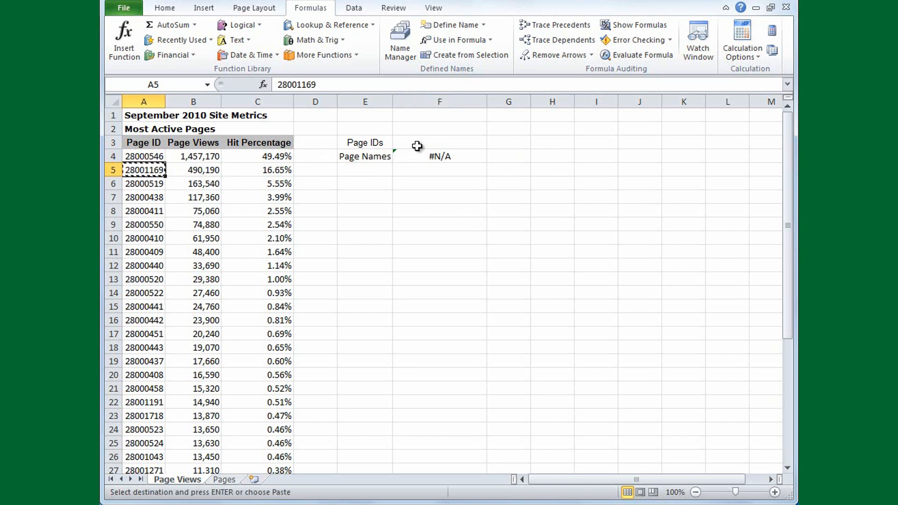
left_click(418, 143)
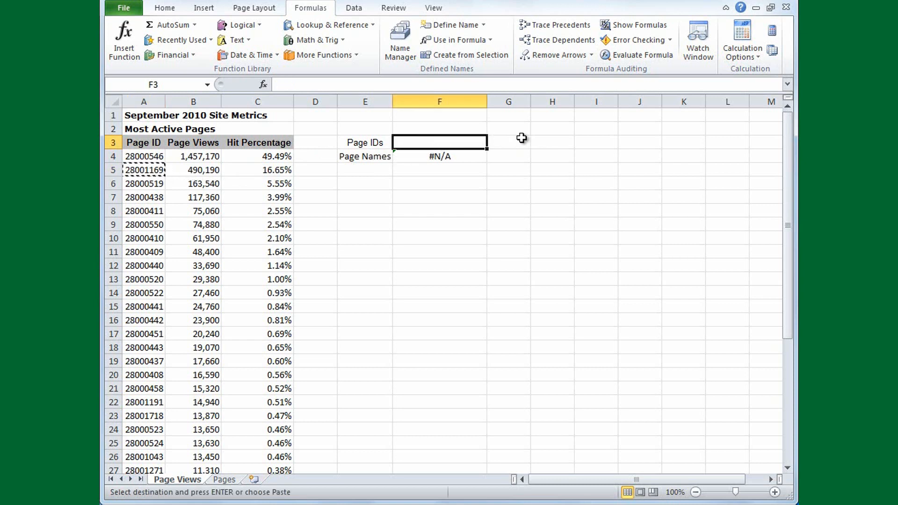
key("ctrl+v")
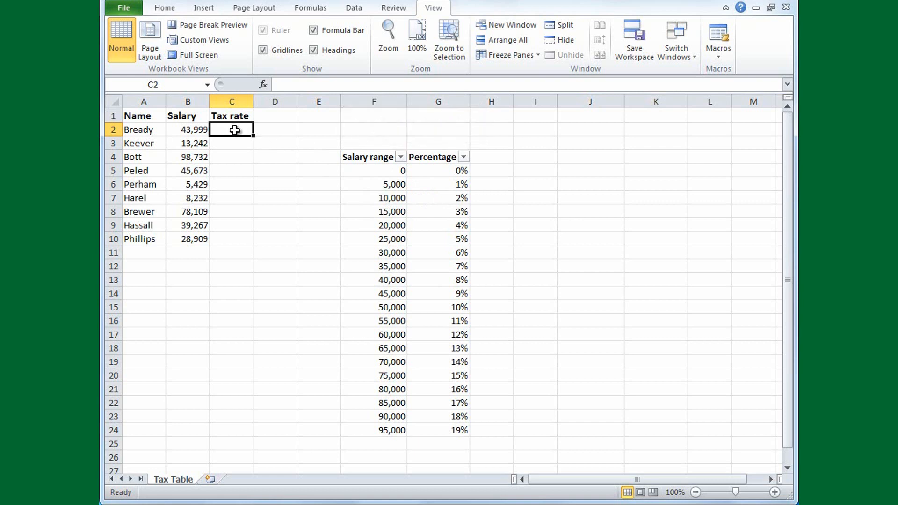
Enter =VLOOKUP(B2,F5:G24,2,TRUE) in cell C2 of the Tax Table sheet to look up the first tax rate
type("=VLO")
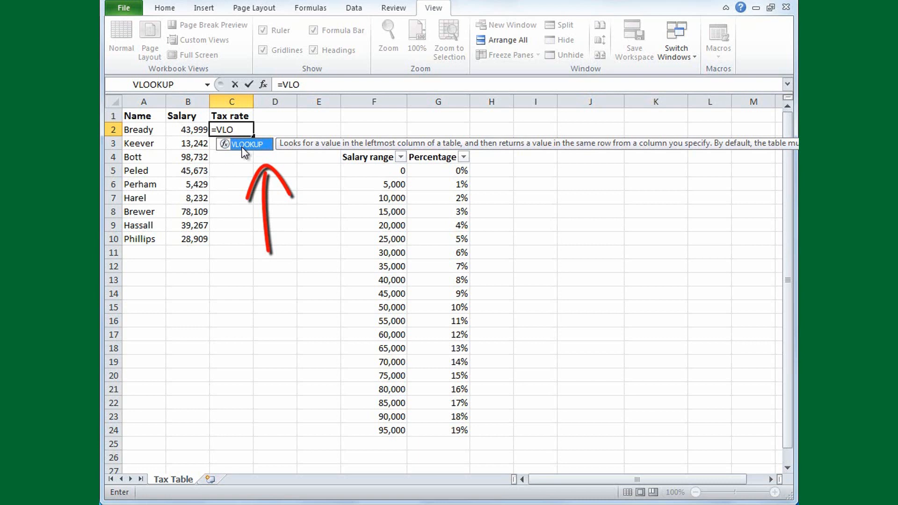
double_click(242, 146)
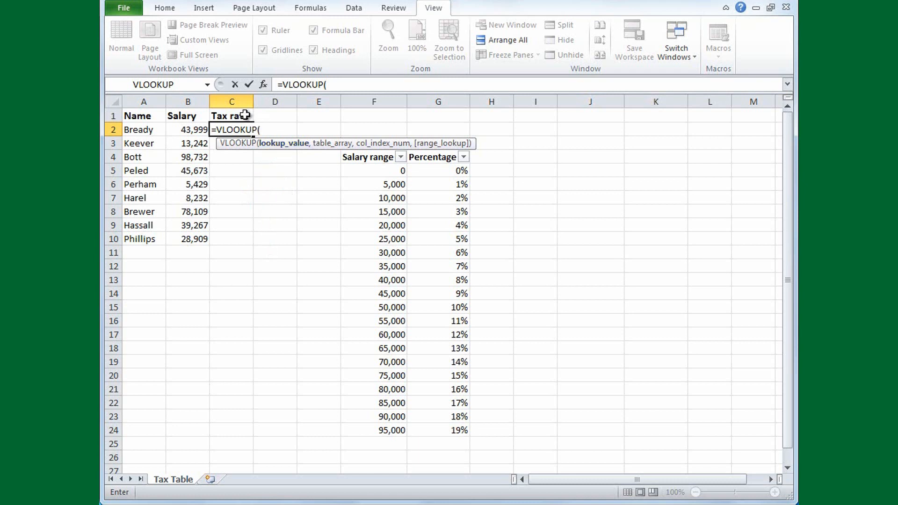
left_click(197, 130)
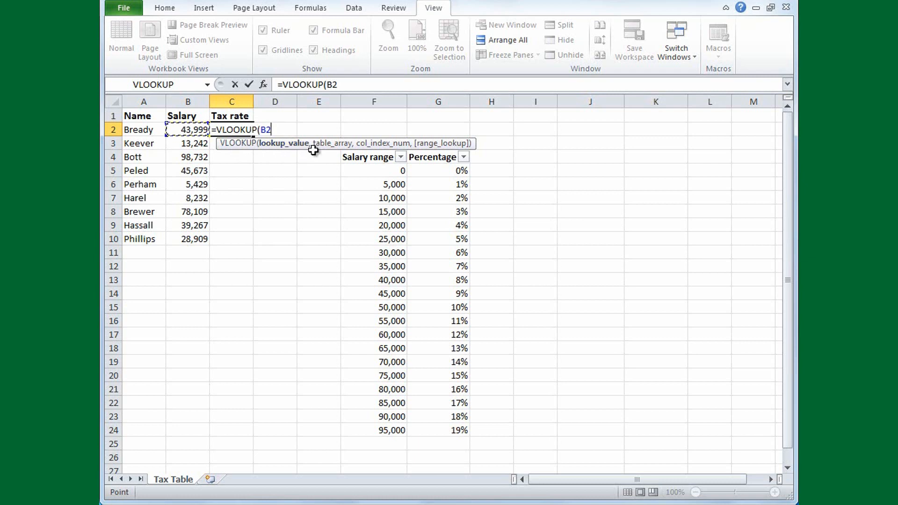
type(",")
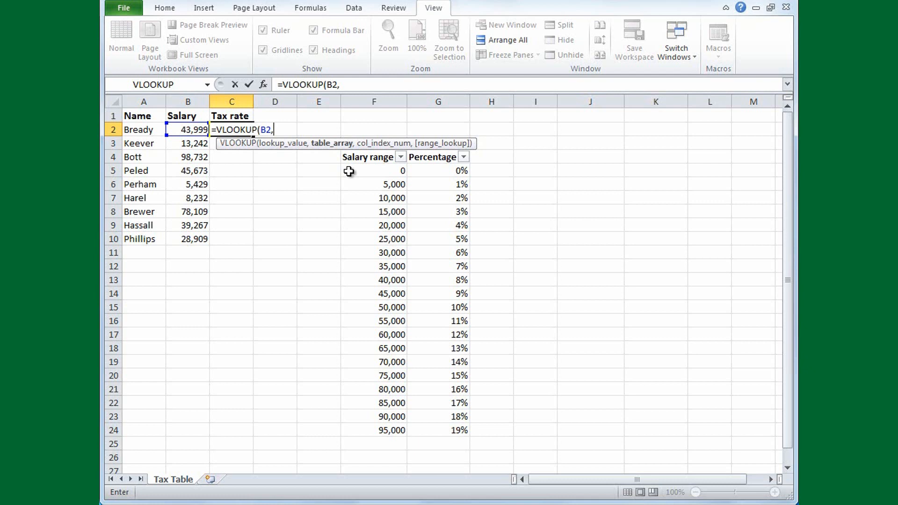
left_click_drag(348, 172, 420, 429)
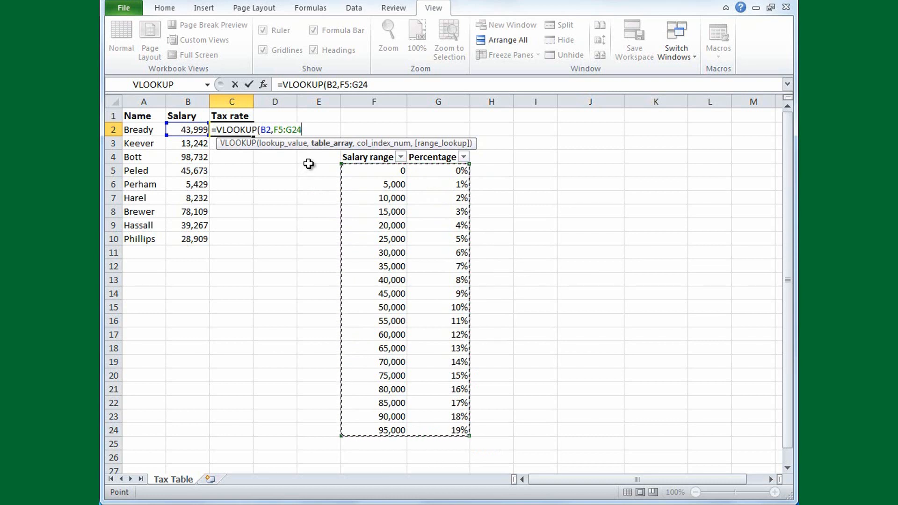
type(",")
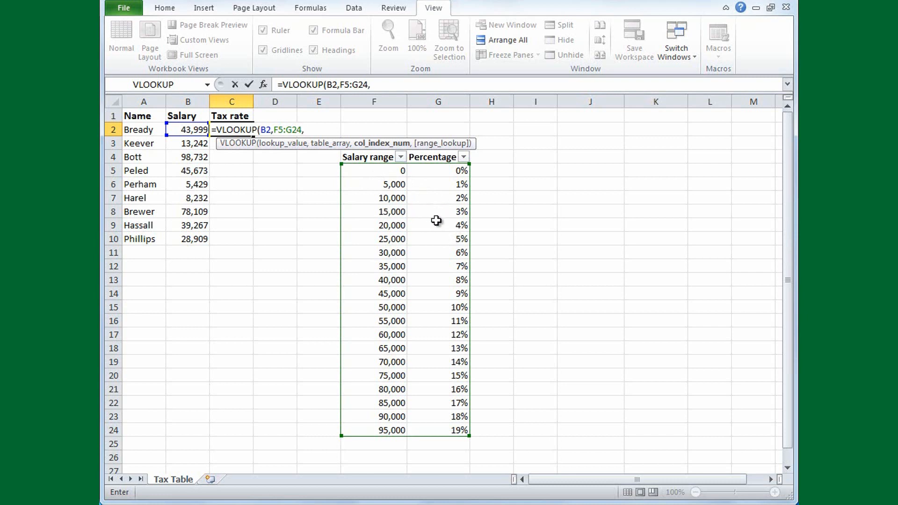
type("2,")
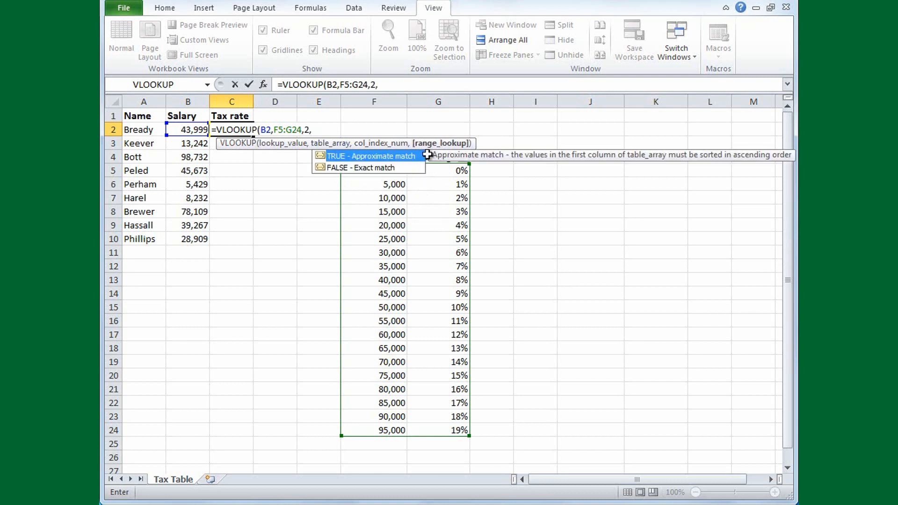
double_click(386, 155)
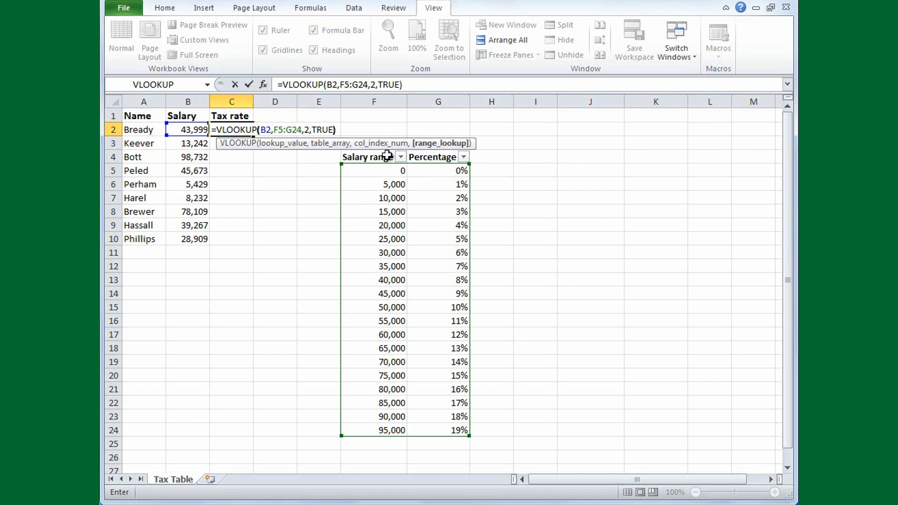
key("Return")
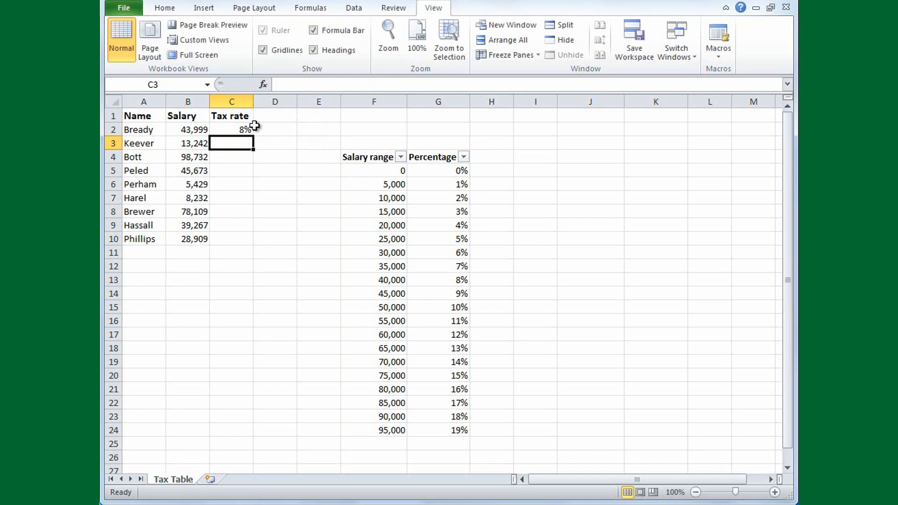
Make the table array in C2's VLOOKUP formula absolute as $F$5:$G$24
left_click(245, 128)
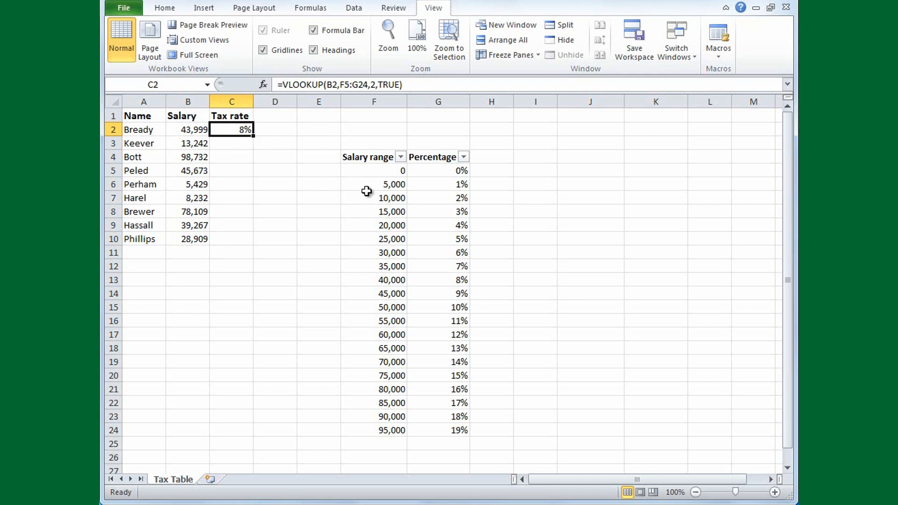
left_click(347, 81)
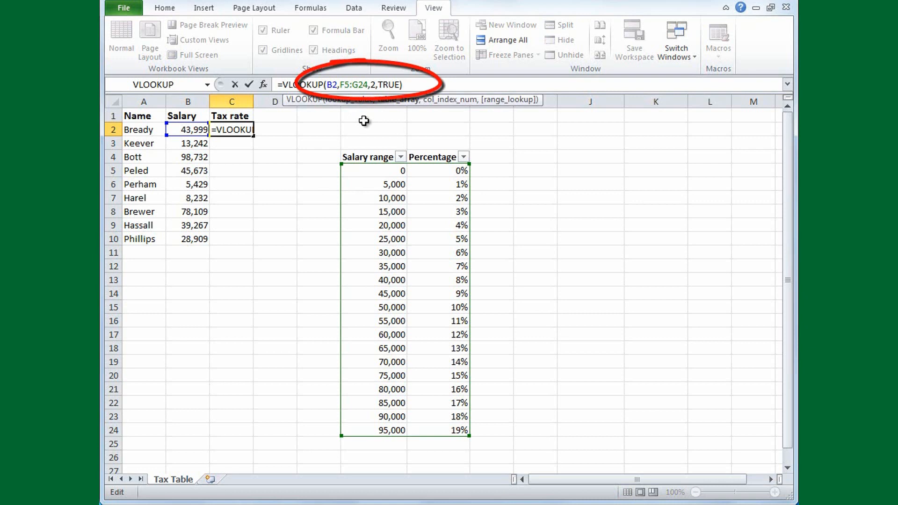
key("F4")
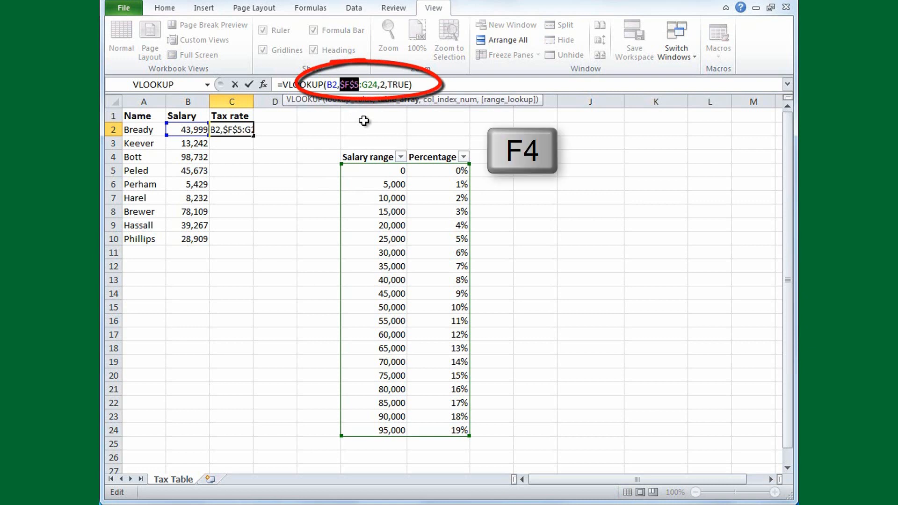
left_click(368, 84)
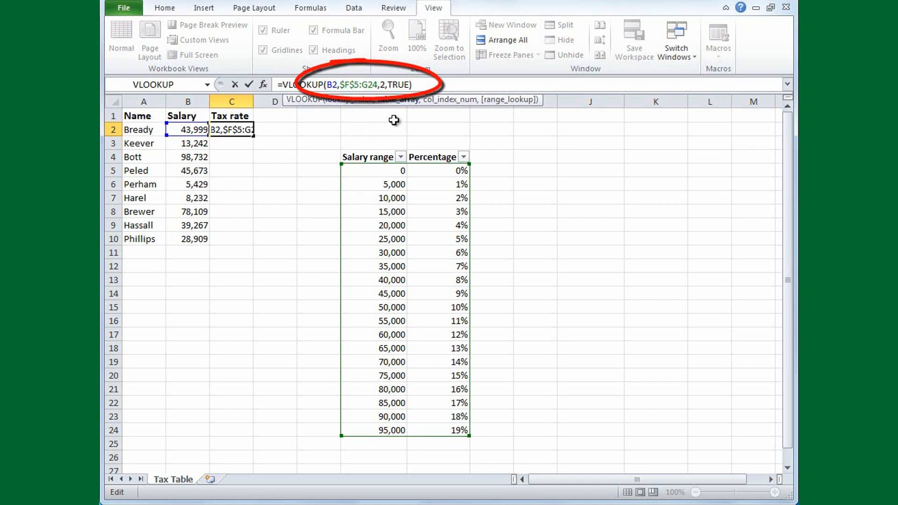
key("F4")
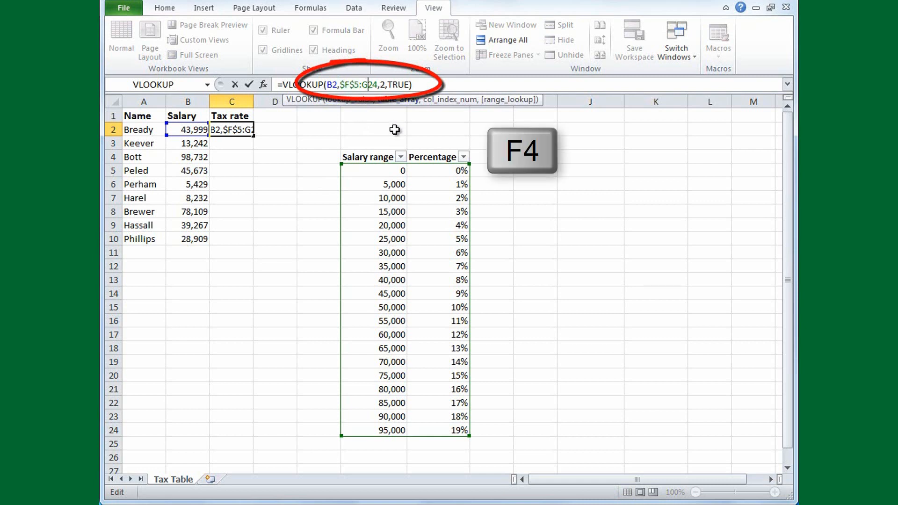
key("F4")
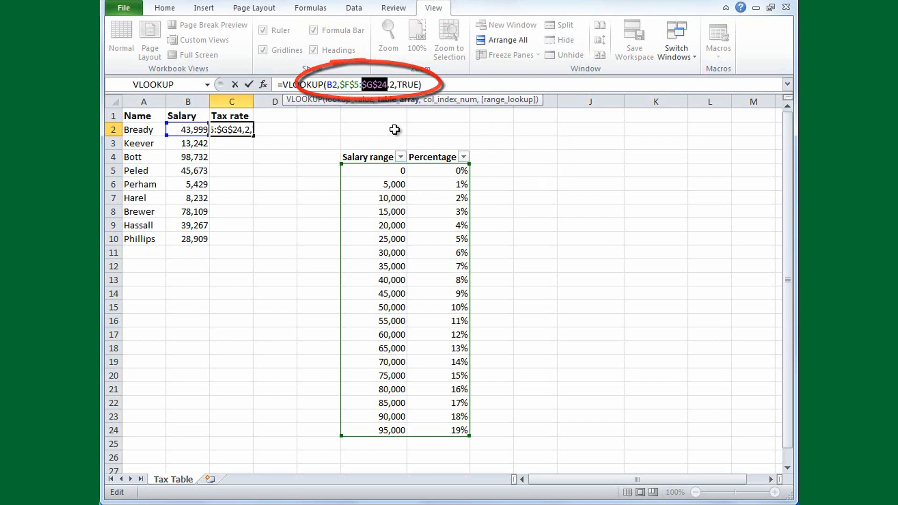
key("Return")
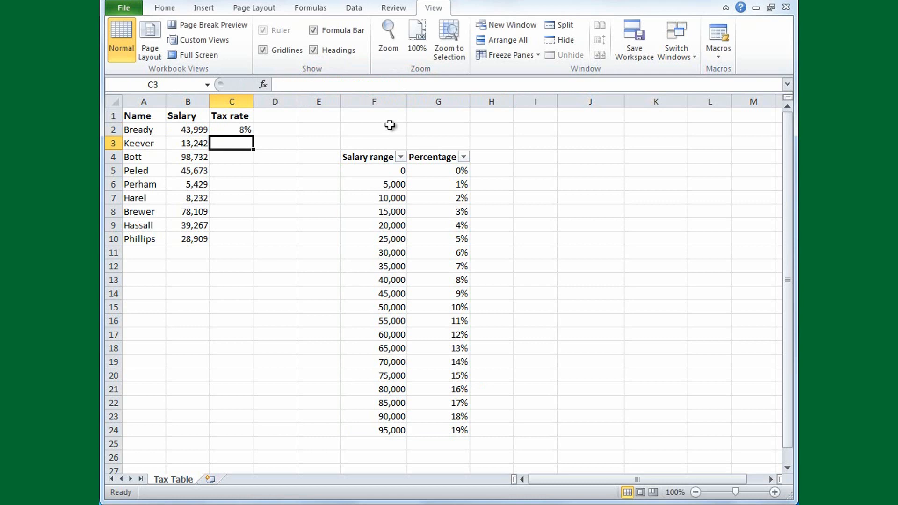
Fill the tax rate formula from C2 down to C10 and inspect the copied formula in C10
left_click(245, 131)
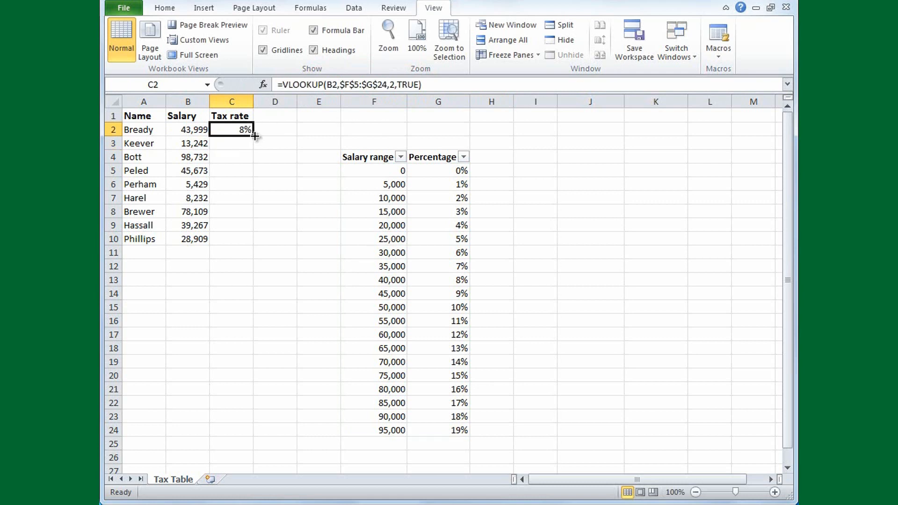
left_click_drag(254, 136, 248, 243)
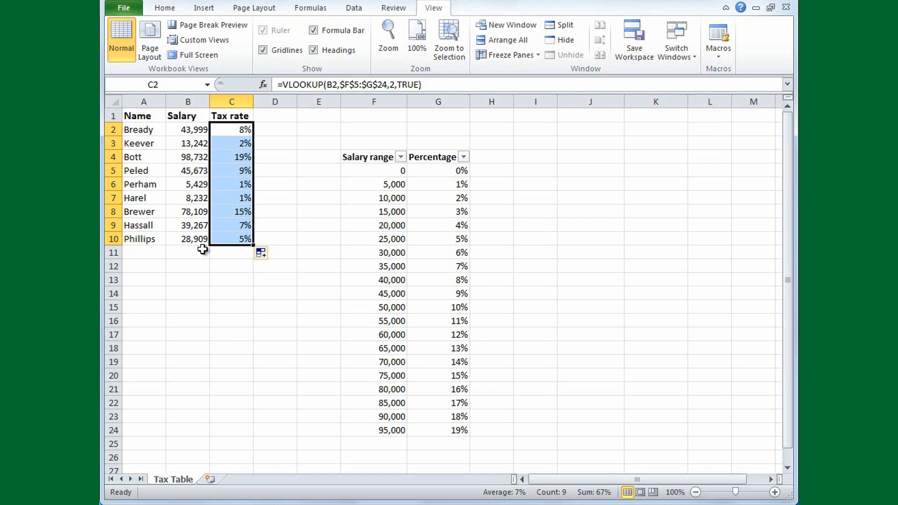
left_click(241, 241)
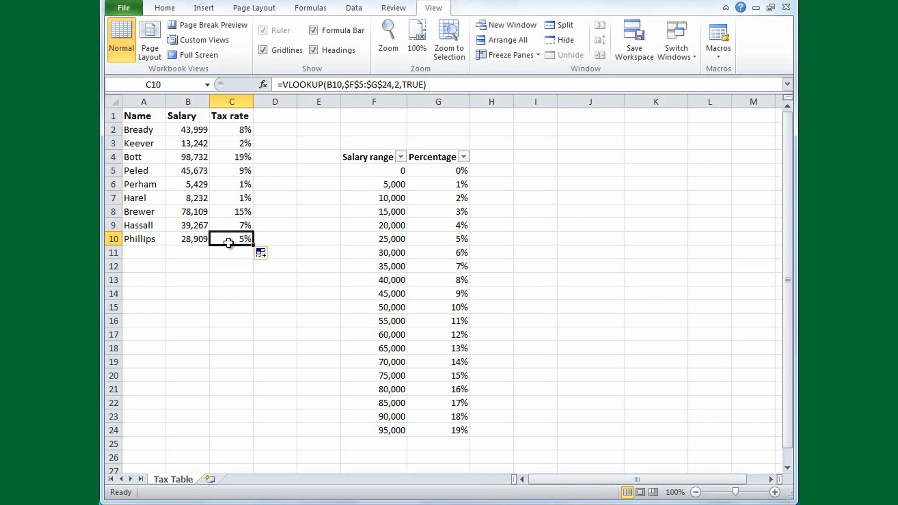